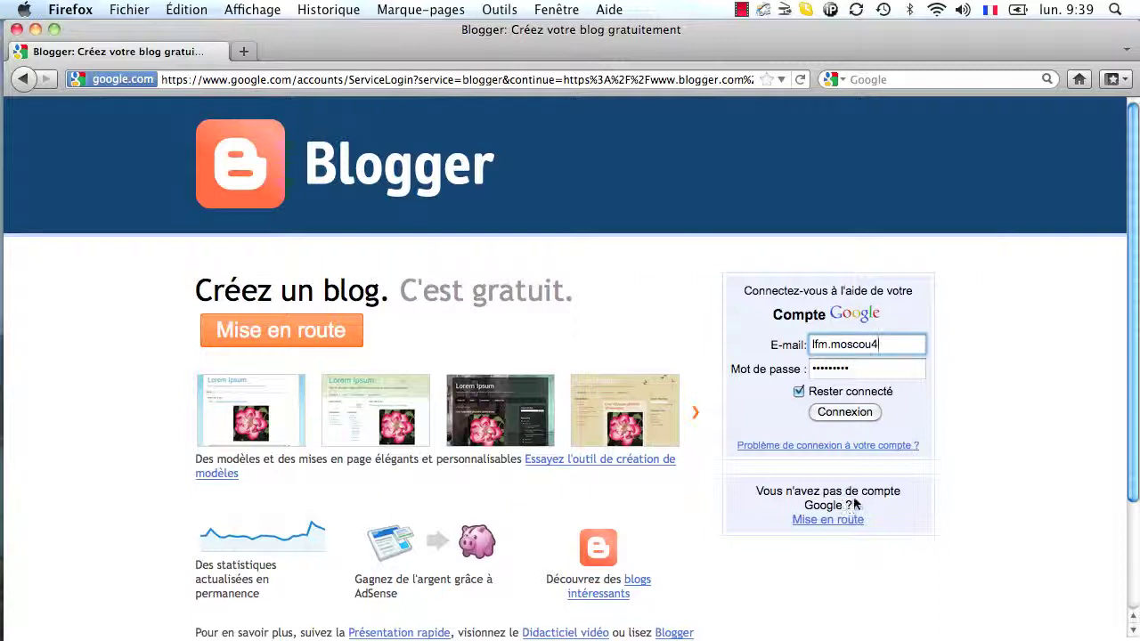
- Sign in to Blogger with the account password to reach the Tableau de bord
left_click(876, 373)
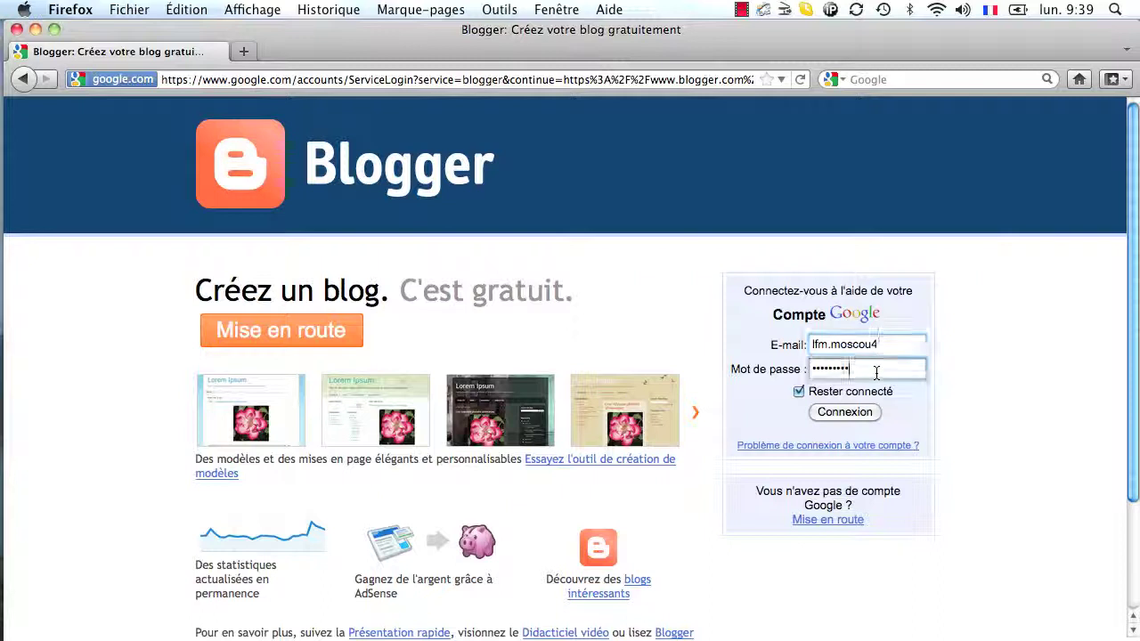
left_click(850, 414)
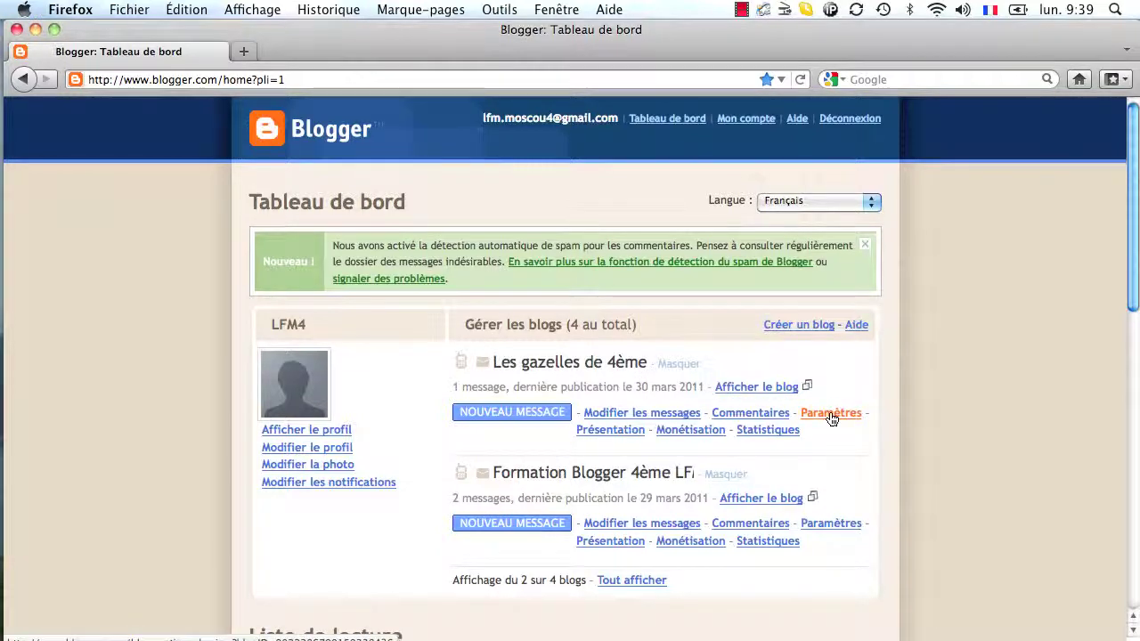
- Open the Autorisations settings page of Les gazelles de 4ème
left_click(829, 416)
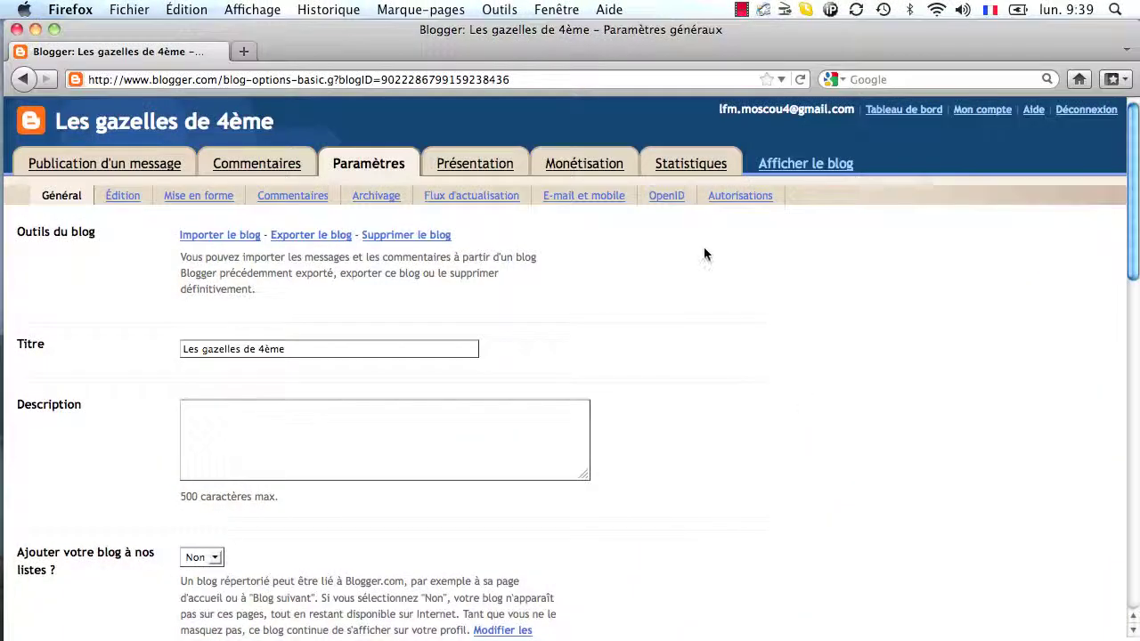
left_click(740, 198)
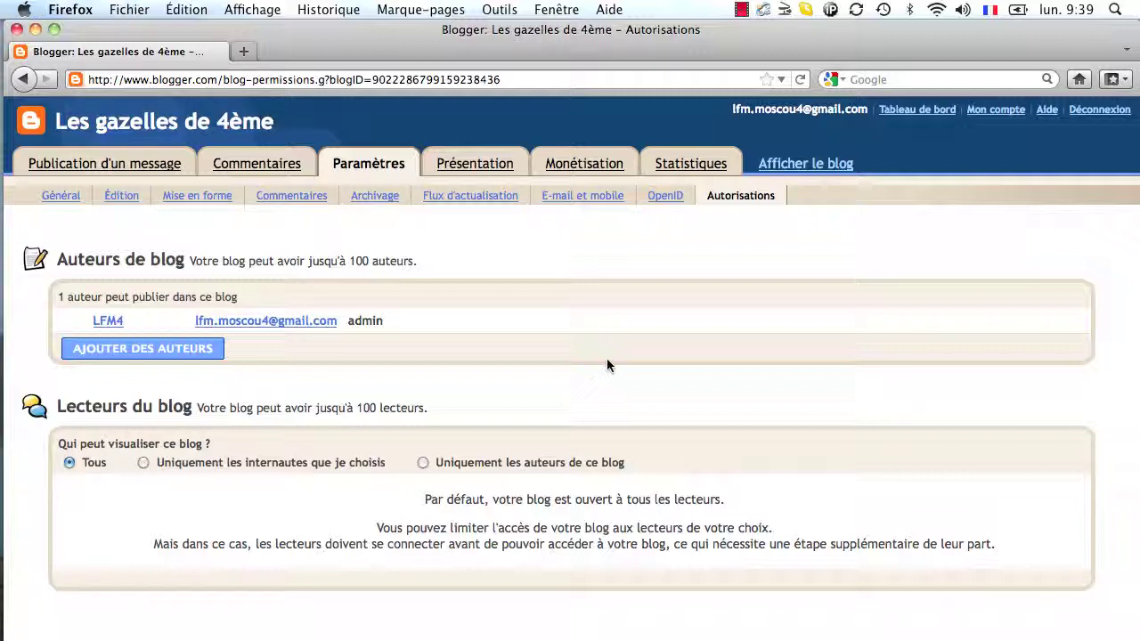
- Copy the blog's web address, sign out, and reload it to confirm public viewing
left_click(817, 168)
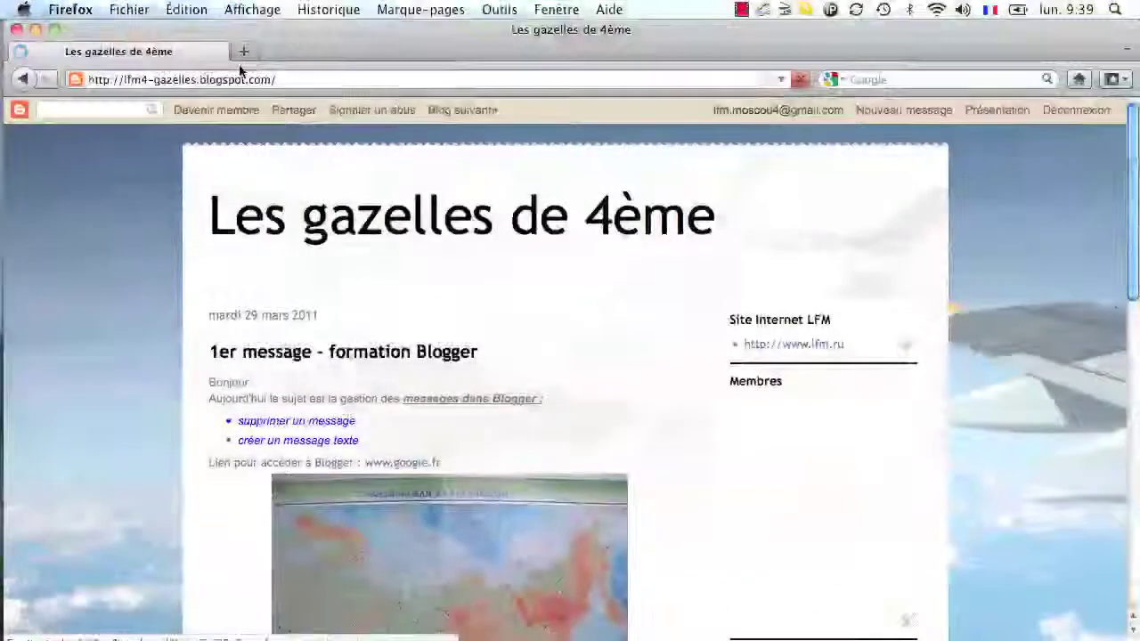
left_click(277, 79)
key("super+c")
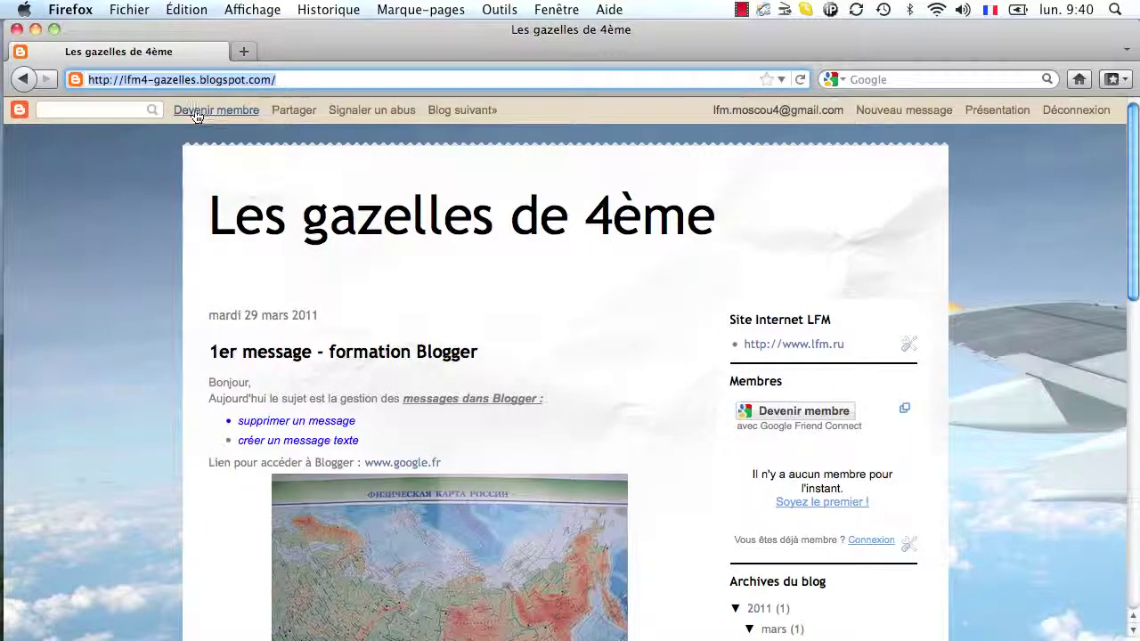
left_click(22, 79)
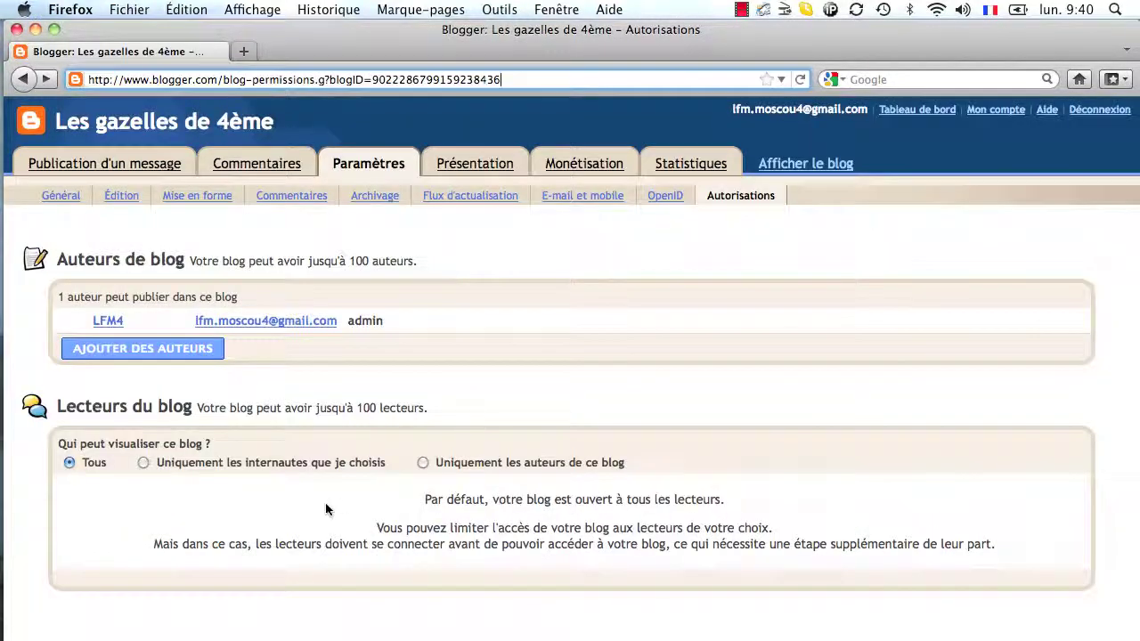
left_click(1110, 109)
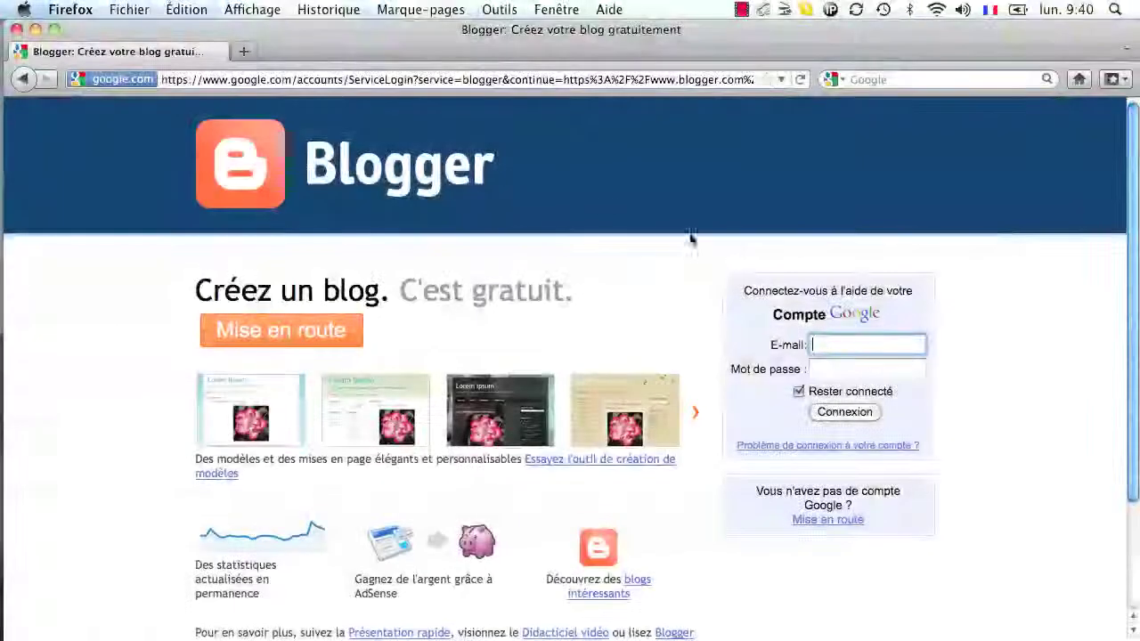
left_click(441, 80)
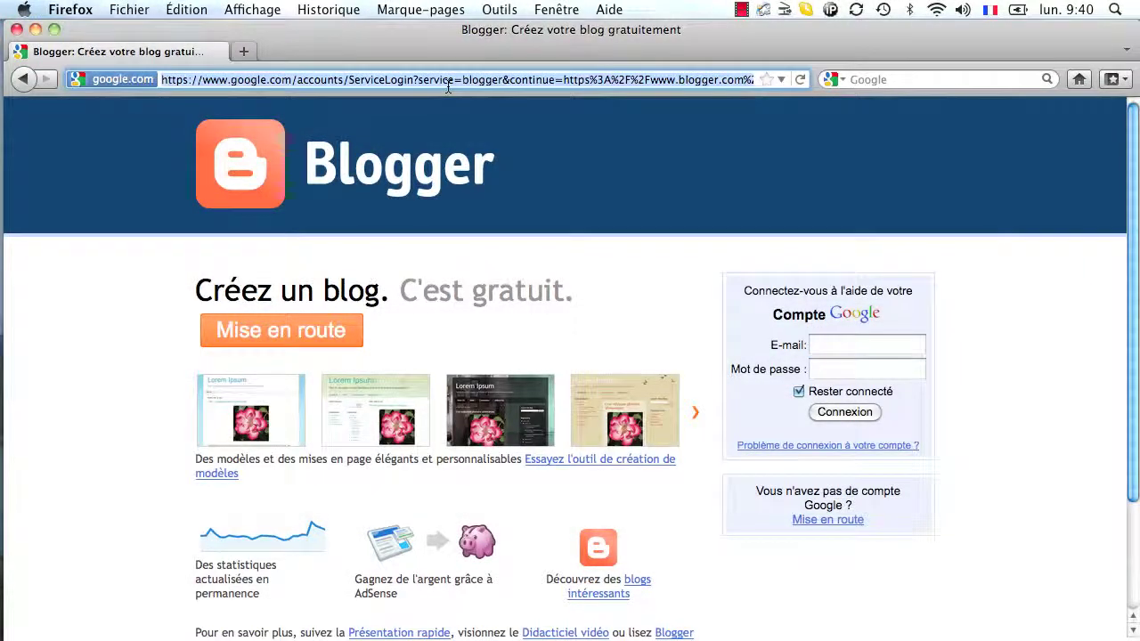
key("BackSpace")
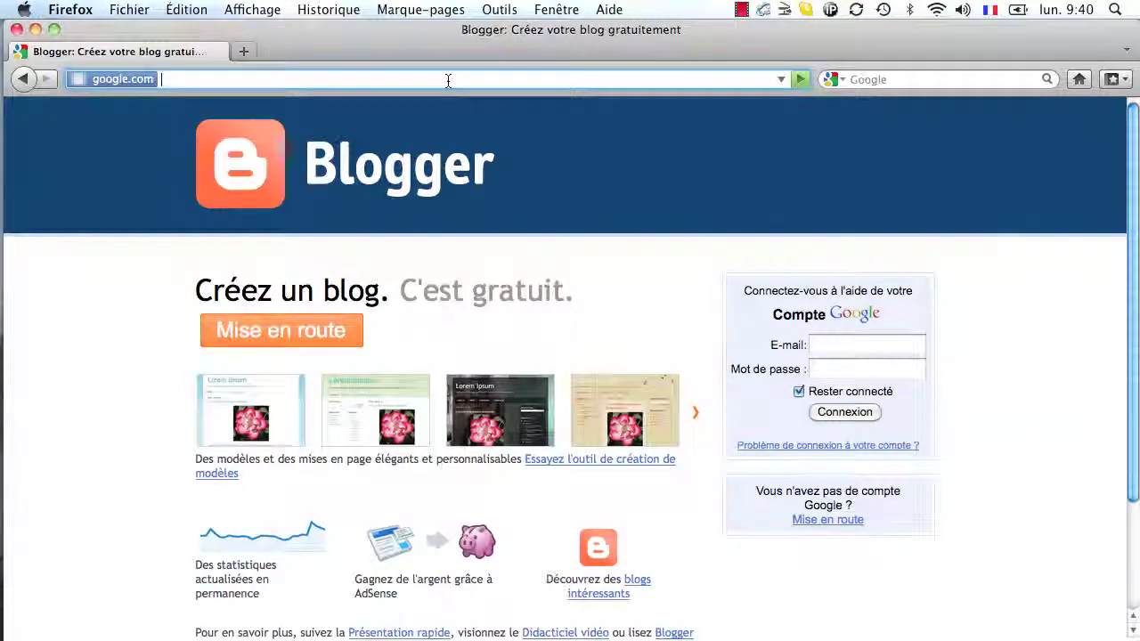
key("super+v")
key("Return")
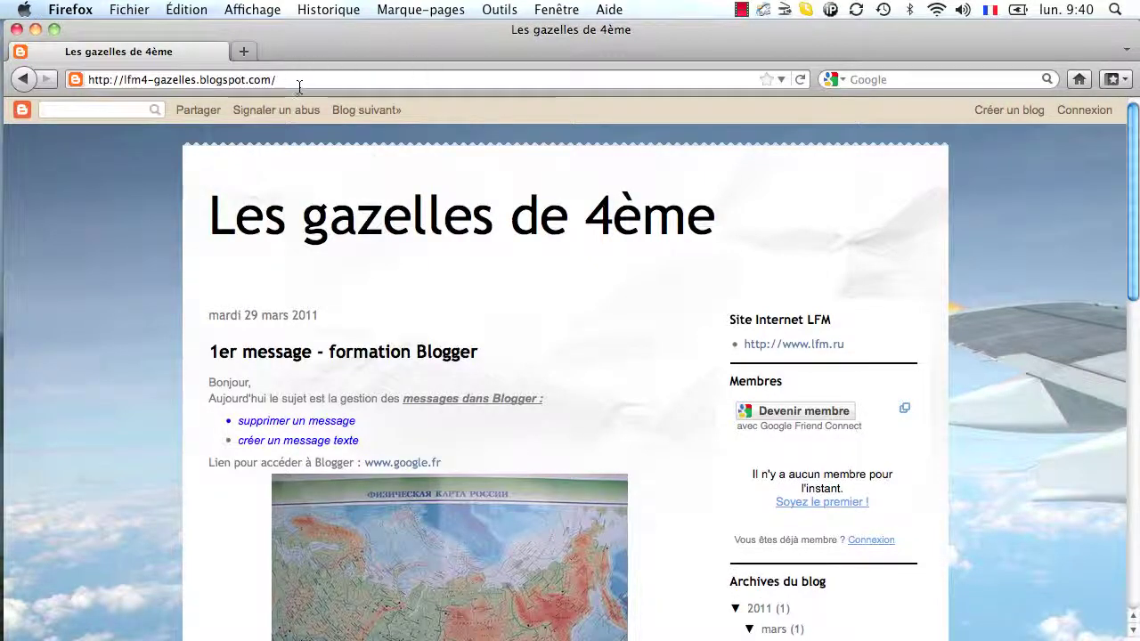
- Sign back in to Blogger using the saved account suggestion
left_click(24, 80)
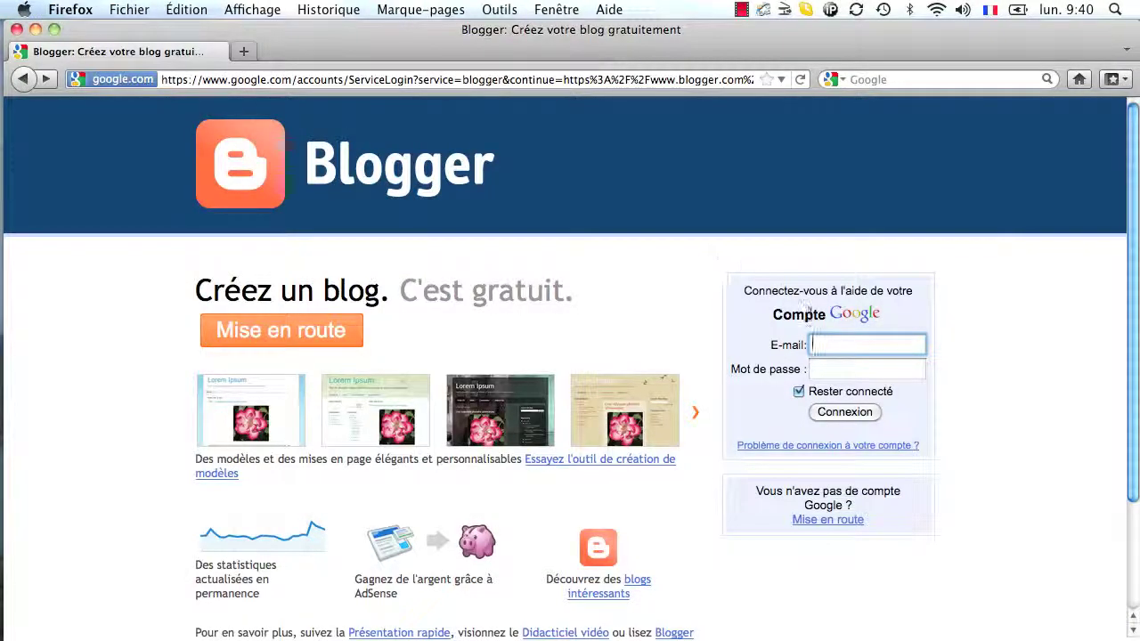
left_click(816, 345)
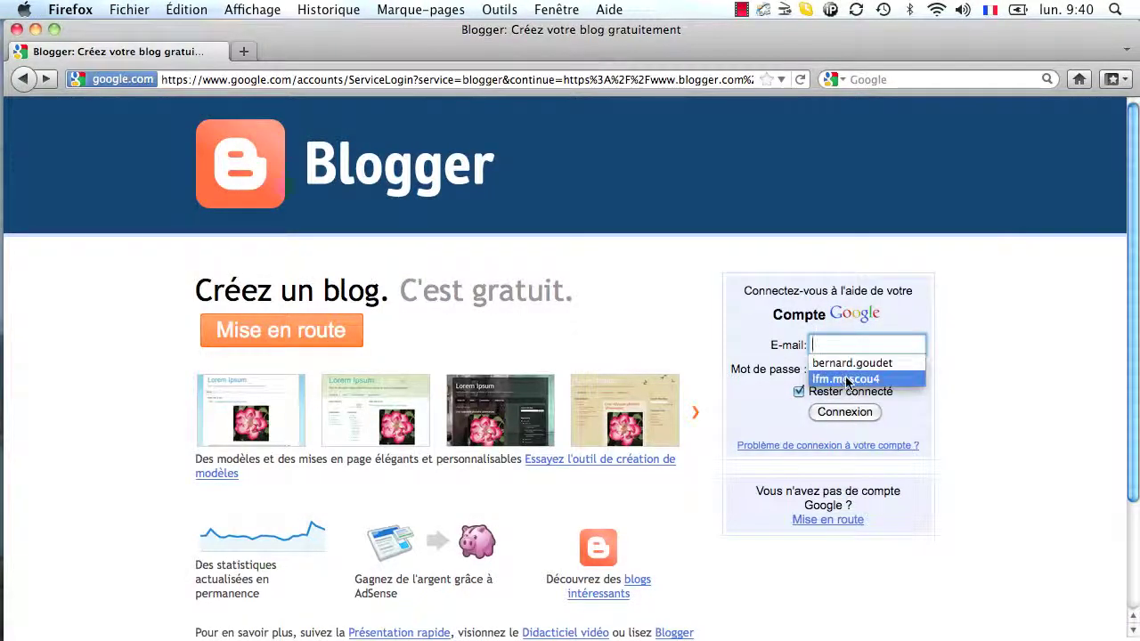
left_click(846, 379)
left_click(850, 412)
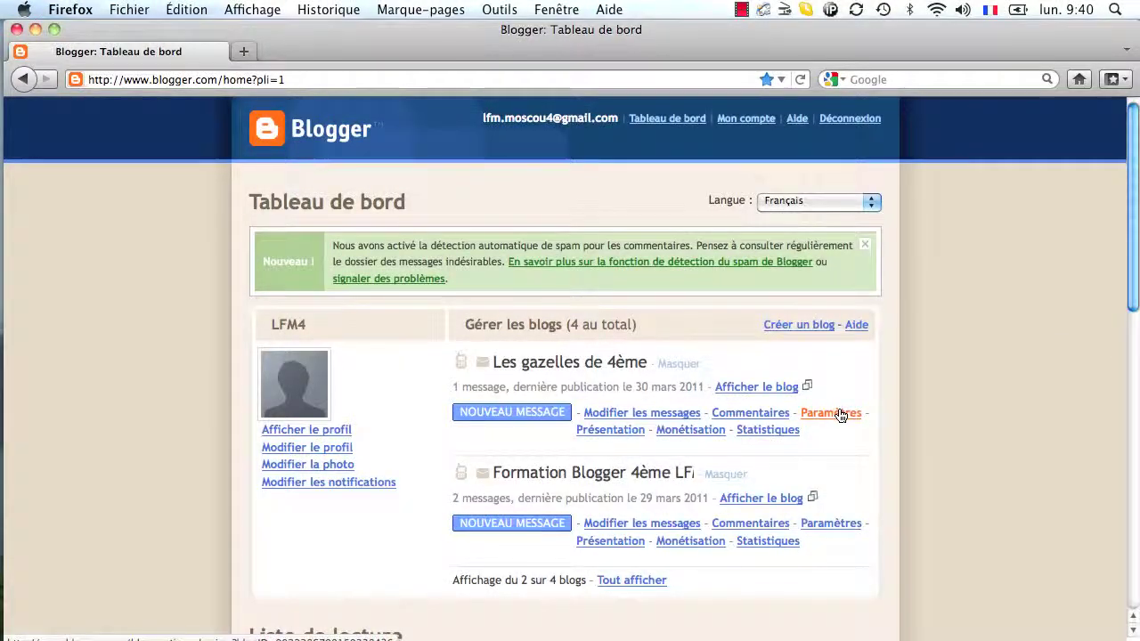
- Set Les gazelles de 4ème's Autorisations so only chosen readers can view it
left_click(838, 414)
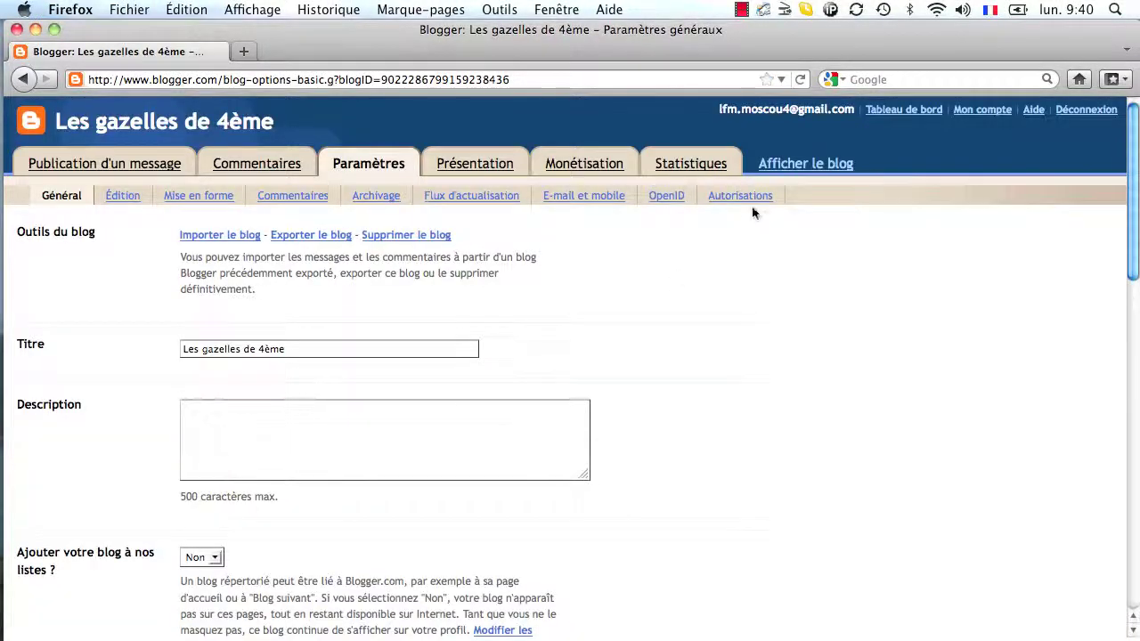
left_click(742, 196)
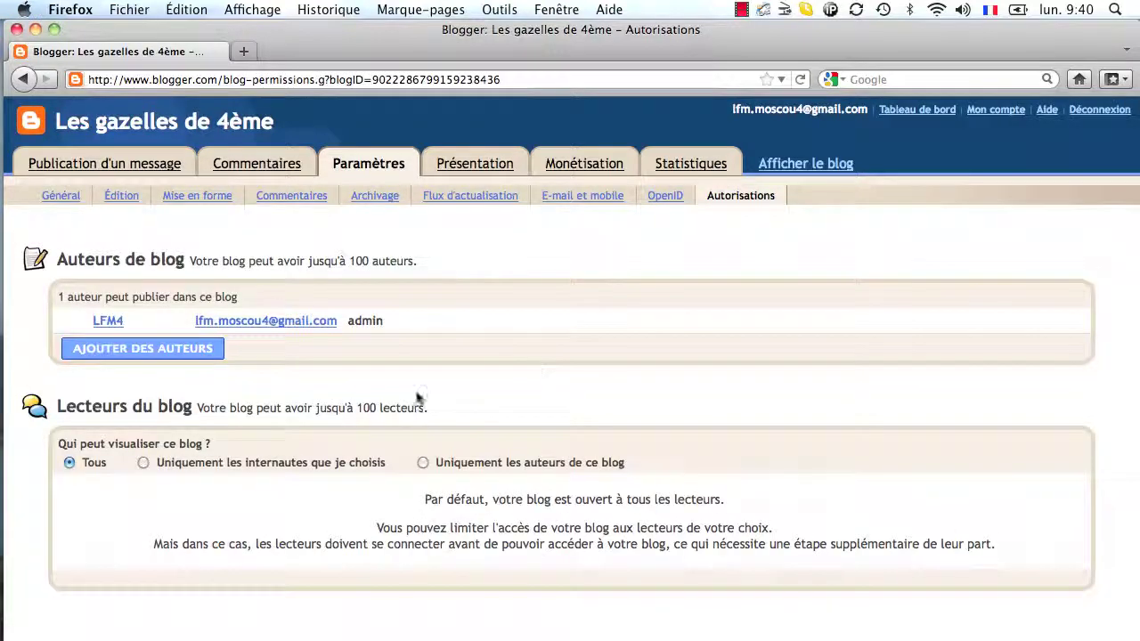
left_click(142, 463)
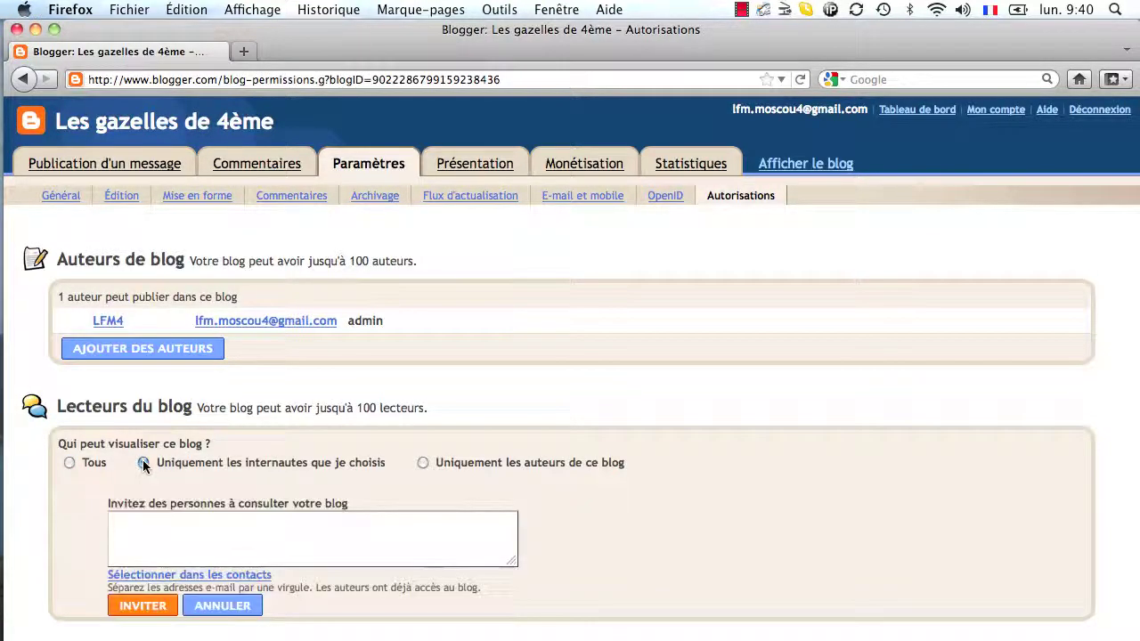
- Invite three readers by entering their comma-separated e-mail addresses and sending the invitations
left_click(114, 522)
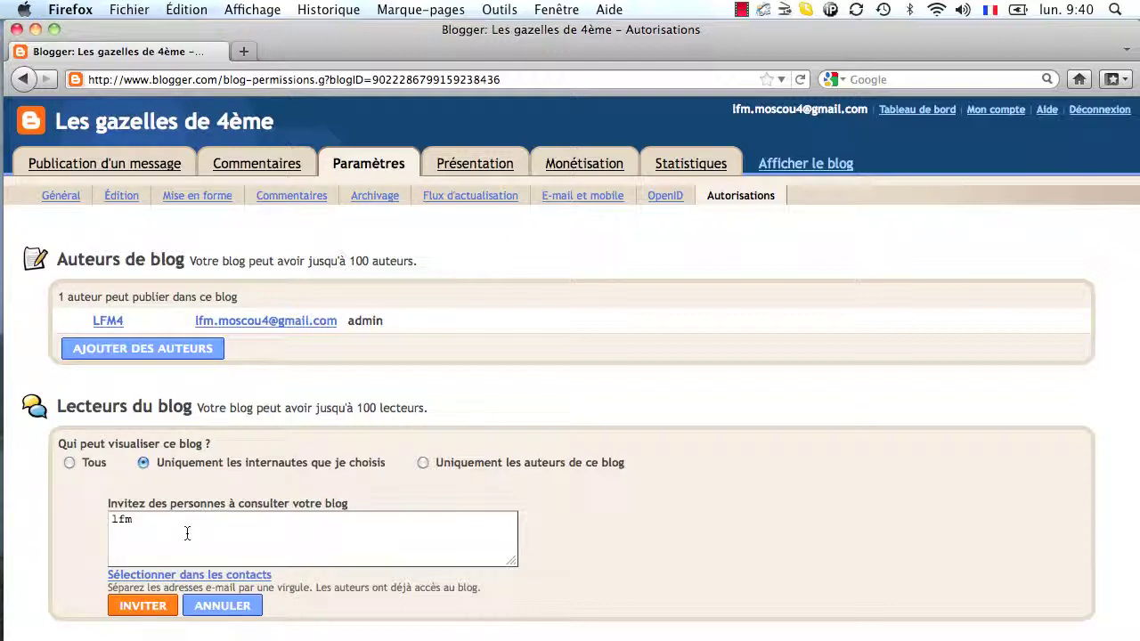
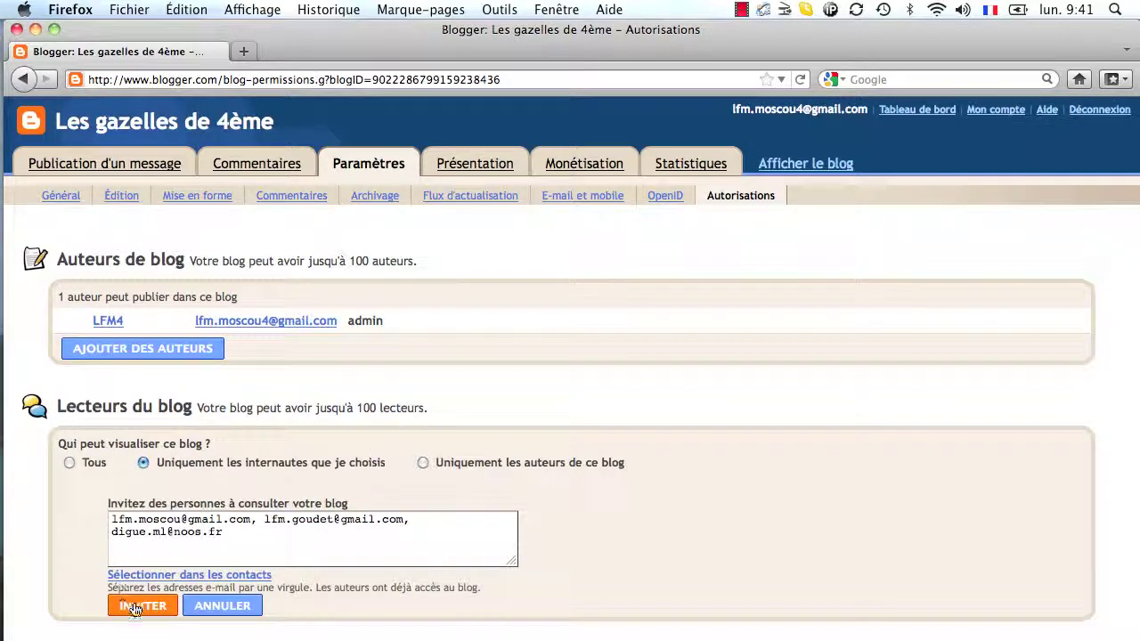
left_click(137, 606)
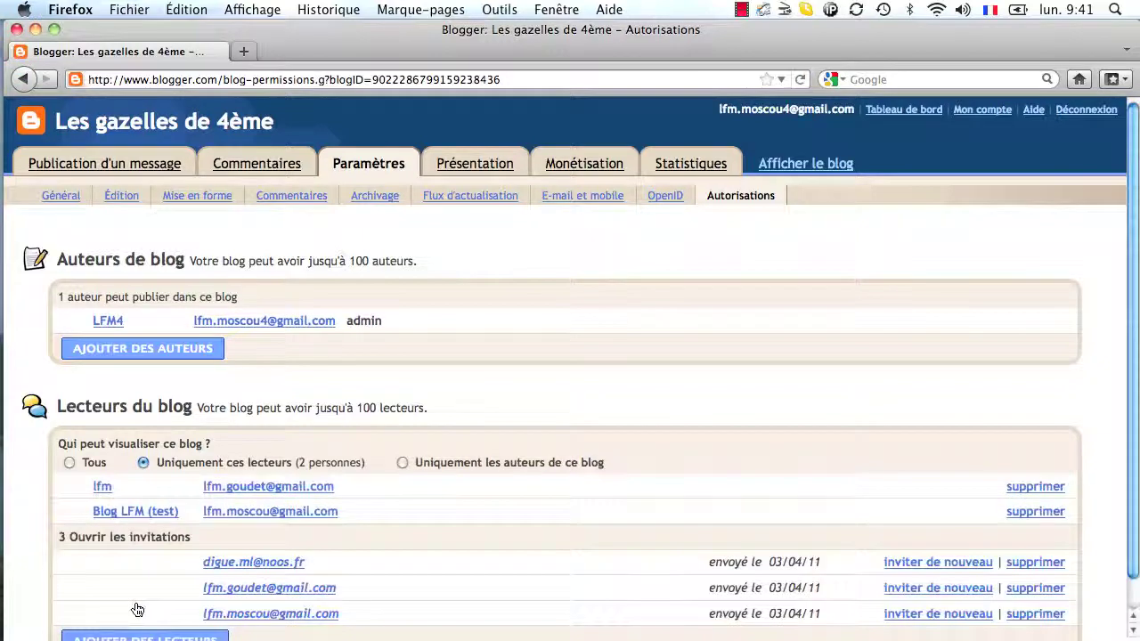
- Scroll down to check the three pending reader invitations are listed
scroll(136, 609, "down", 1)
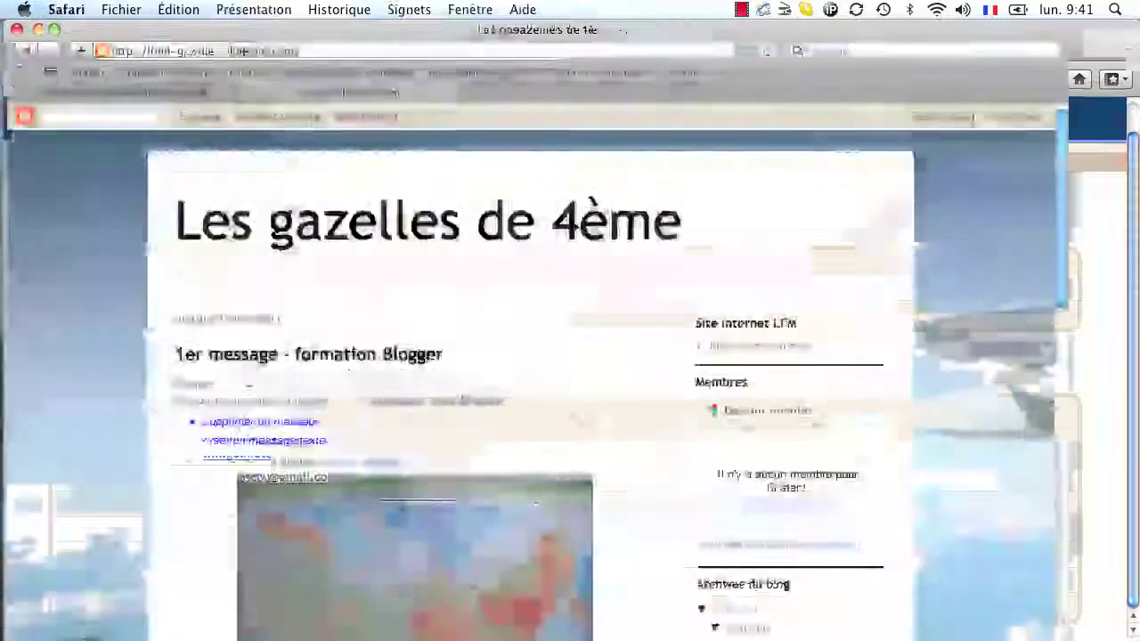
- Sign in to Gmail with the invited reader's username and password
left_click(153, 94)
left_click(908, 245)
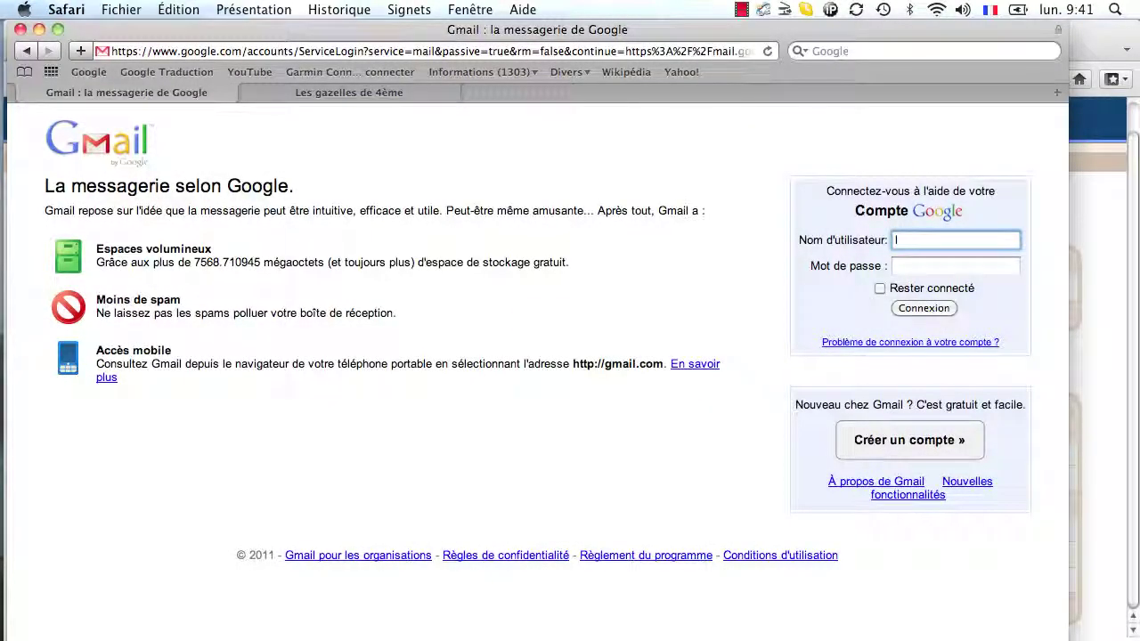
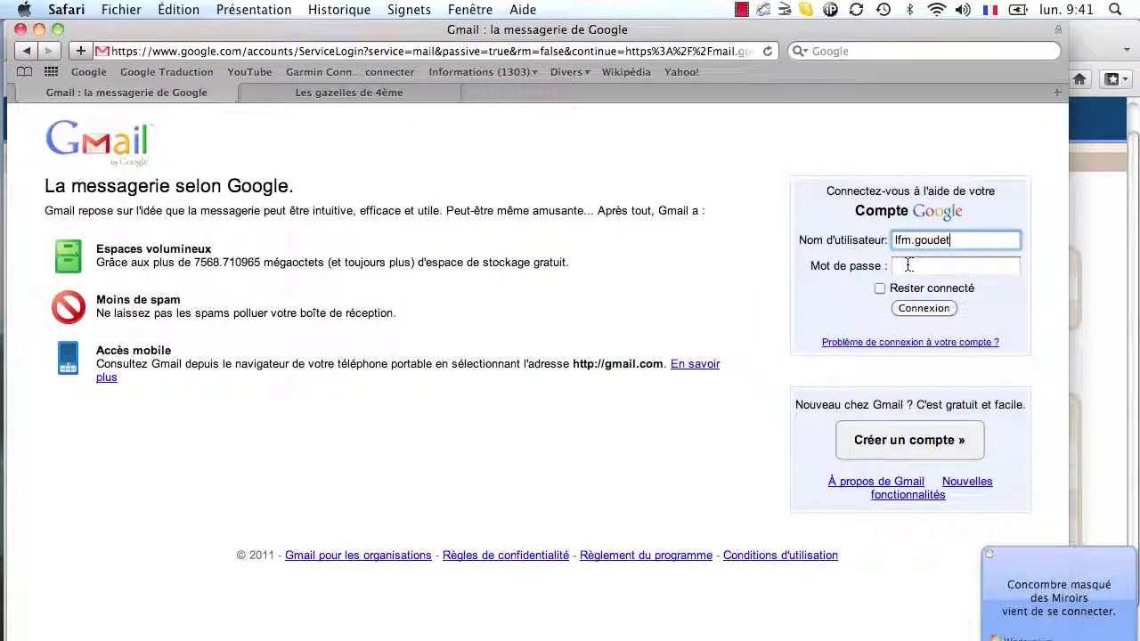
left_click(907, 265)
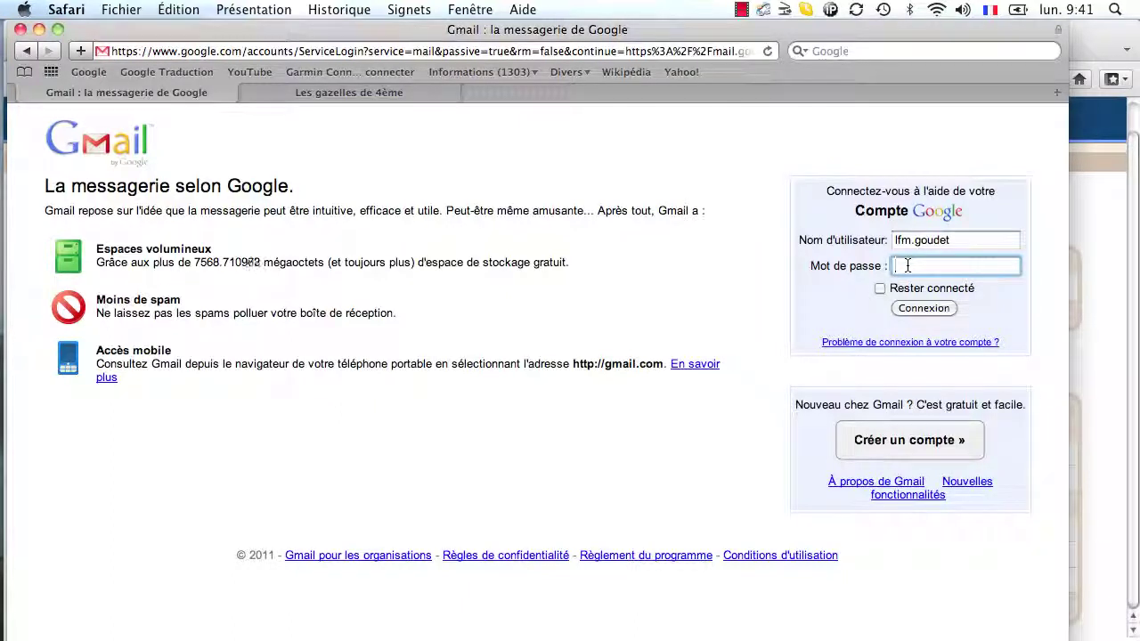
type("•••••••")
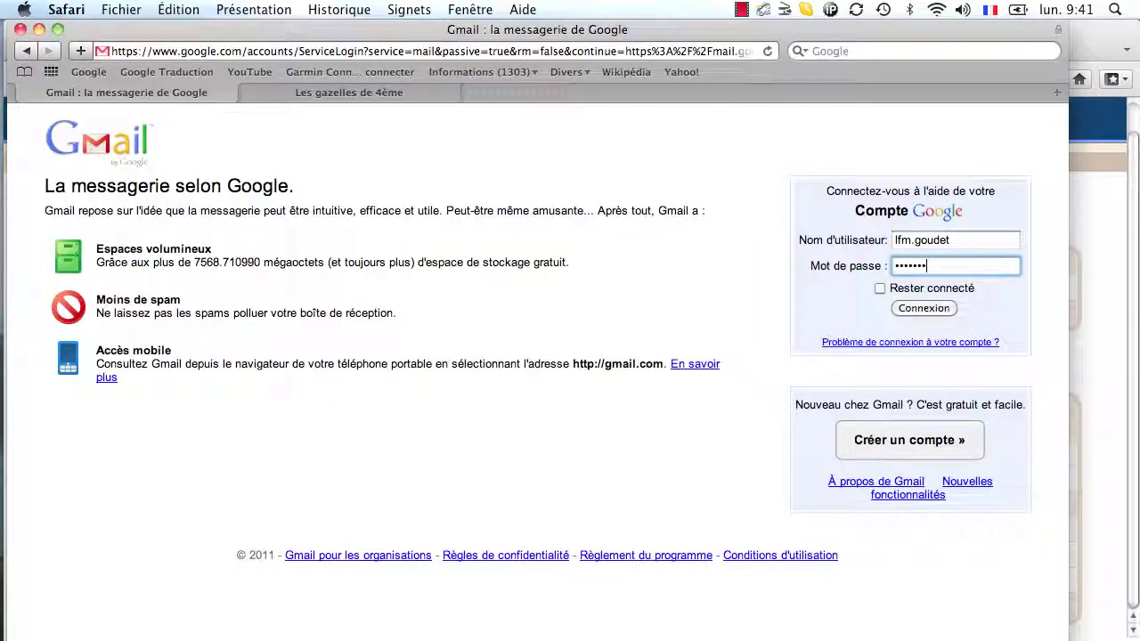
type("••")
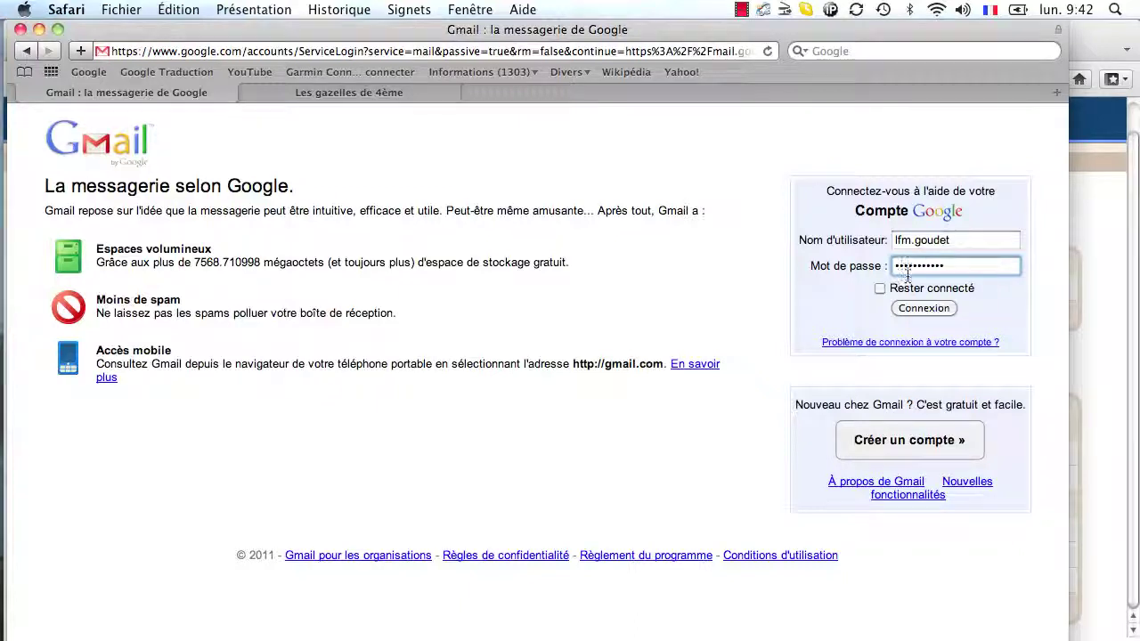
left_click(913, 308)
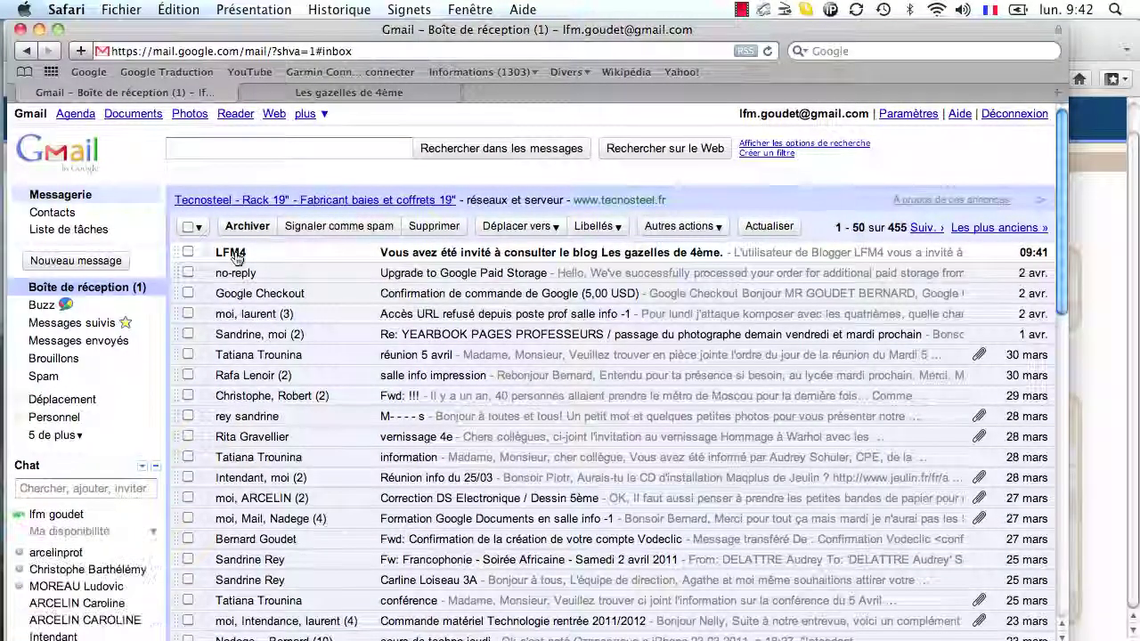
- Open the LFM4 invitation e-mail and follow its blogger.com invitation link
left_click(236, 258)
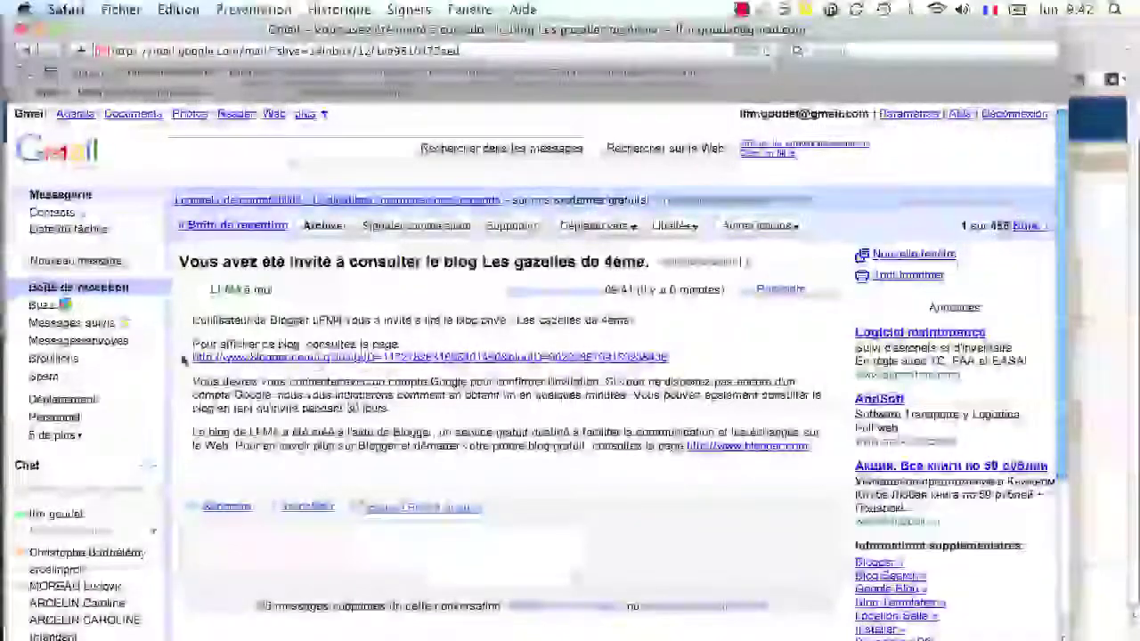
left_click(532, 358)
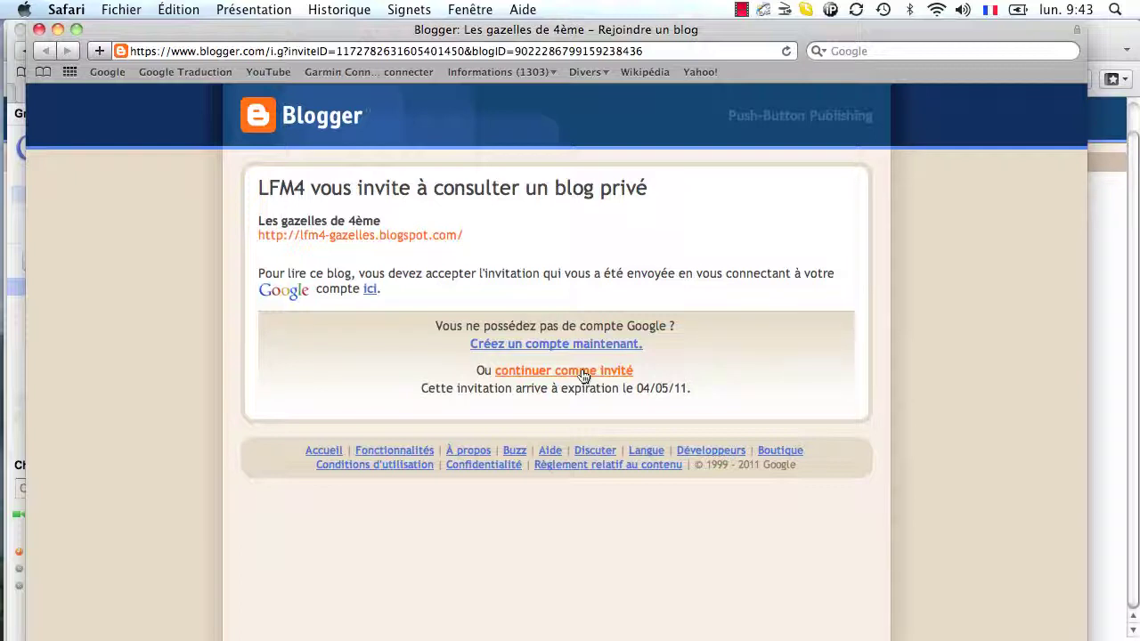
- View the private blog as a guest, close its window, and sign out of Gmail
left_click(581, 370)
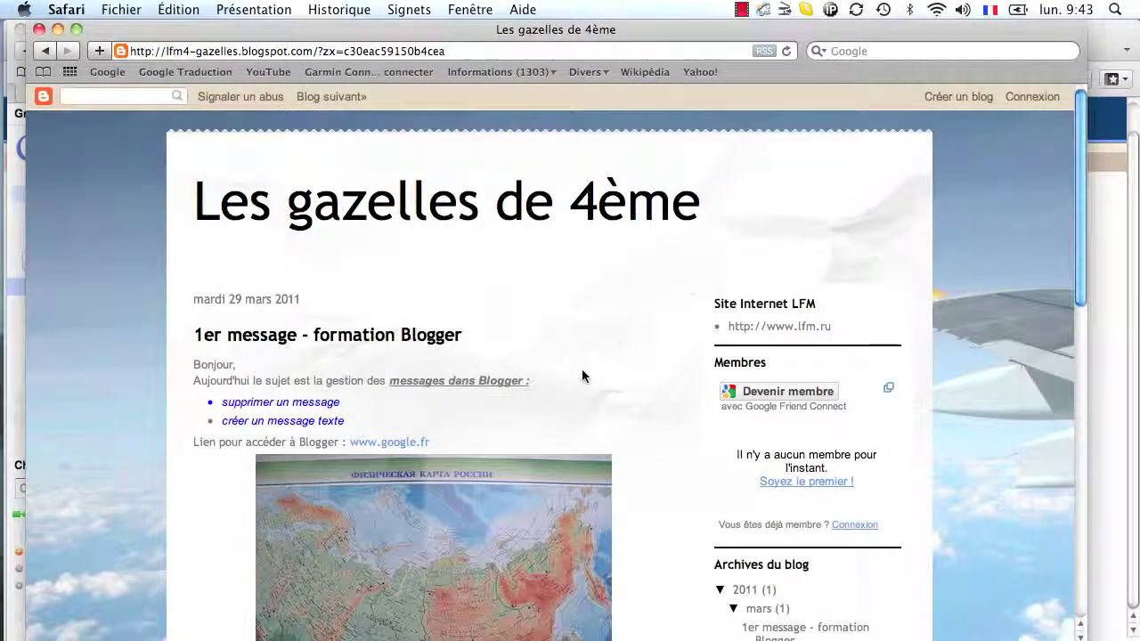
left_click(38, 30)
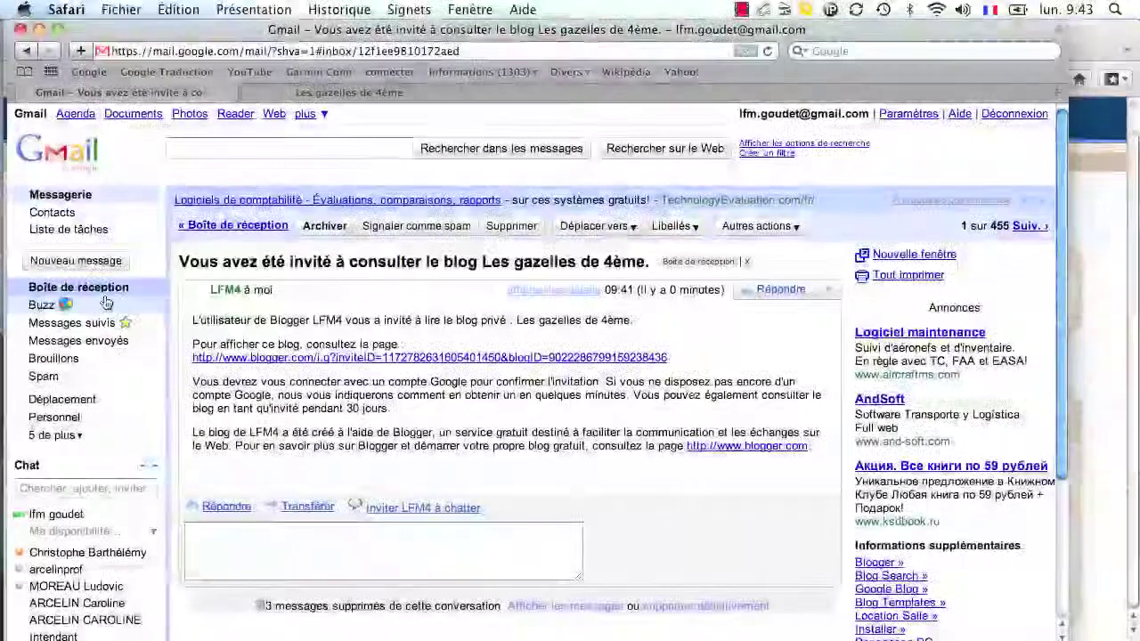
left_click(1013, 117)
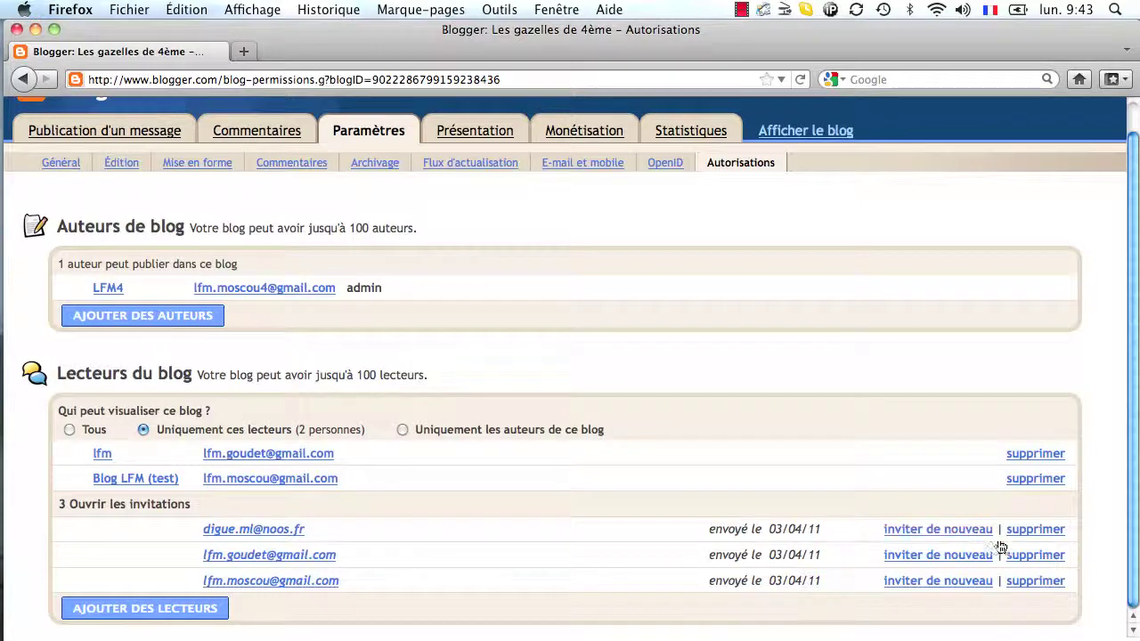
- Delete each of the three open invitations under Lecteurs du blog
left_click(1031, 531)
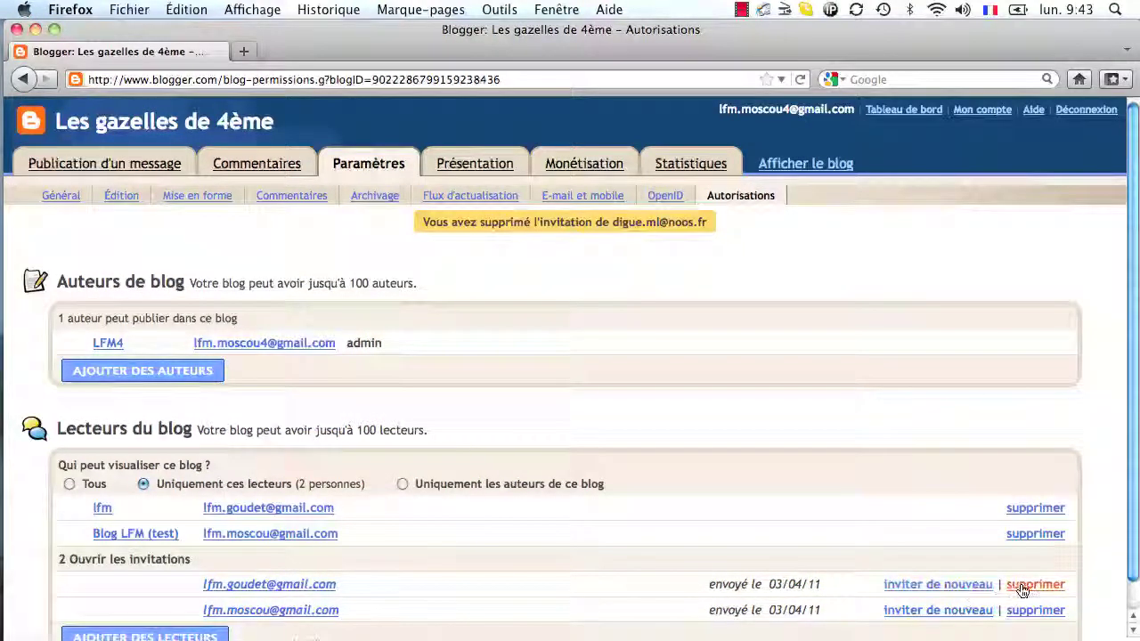
left_click(1022, 587)
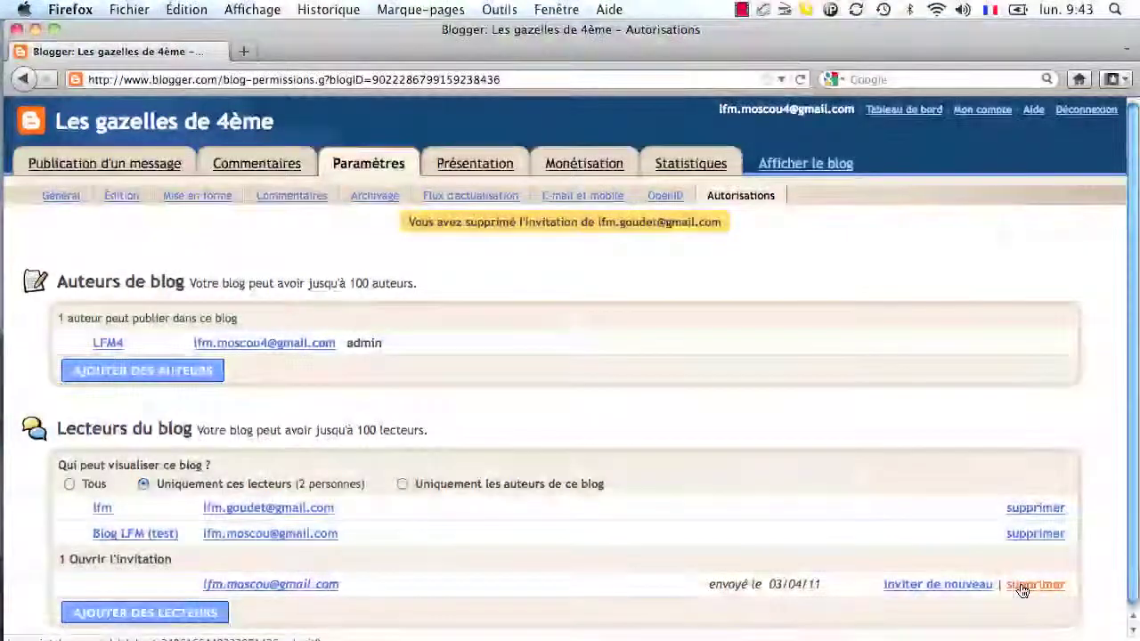
left_click(1022, 588)
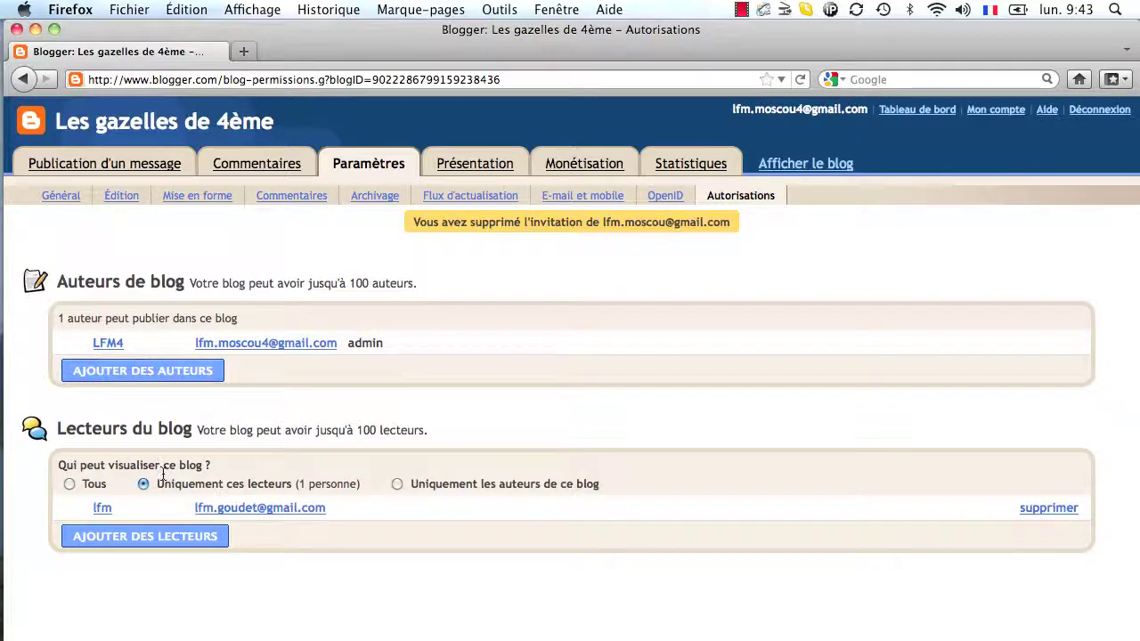
- Choose Tous for blog viewing and confirm giving access to everyone
left_click(69, 485)
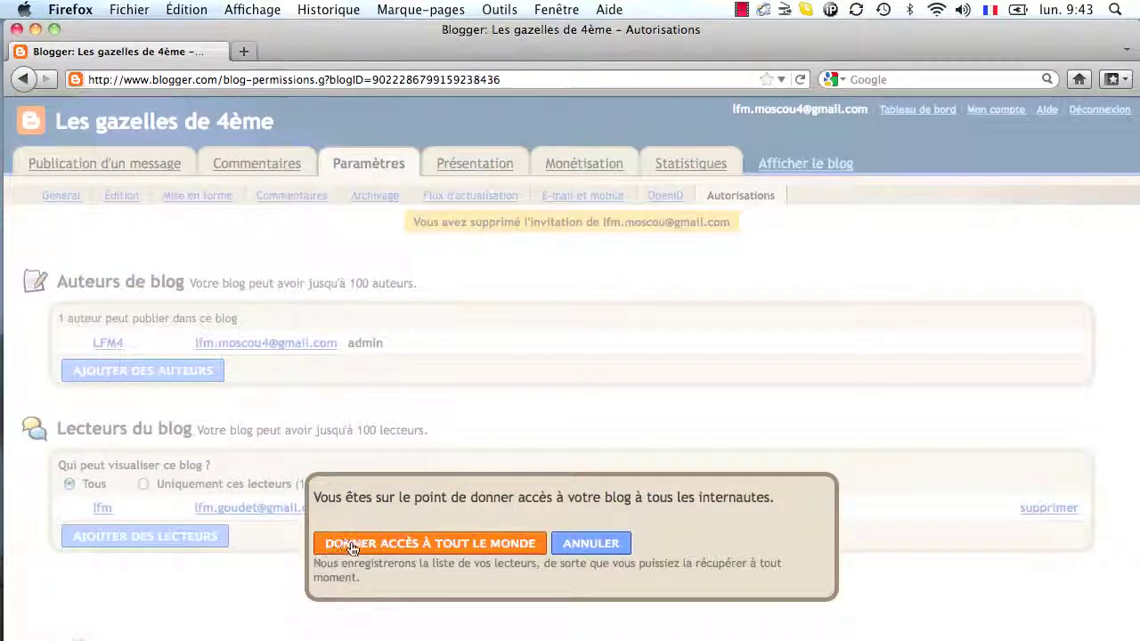
left_click(352, 547)
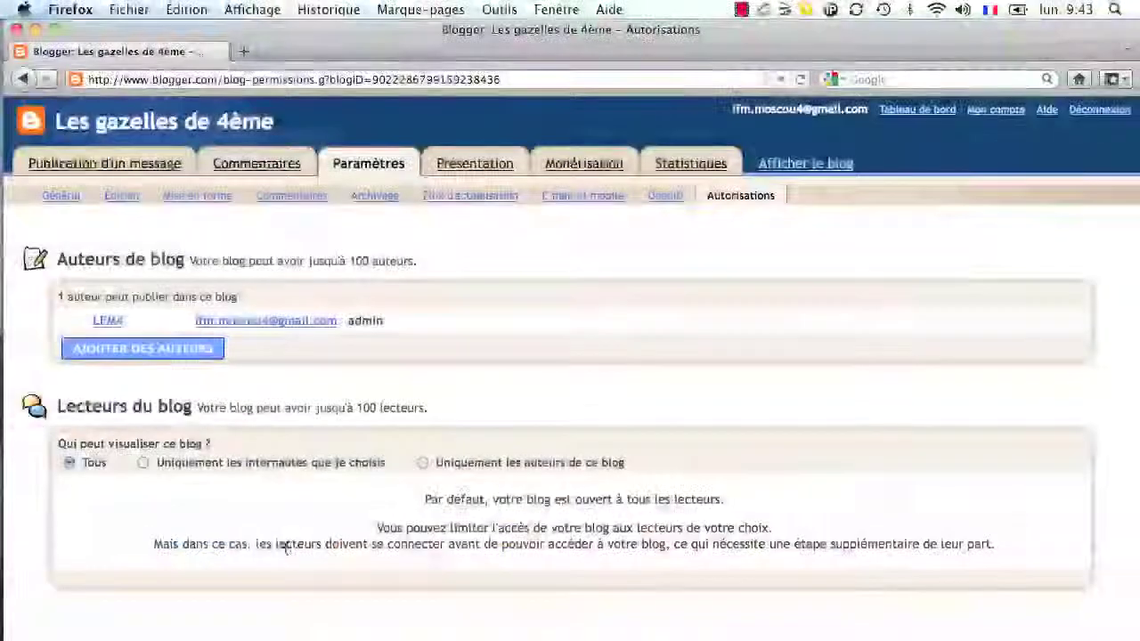